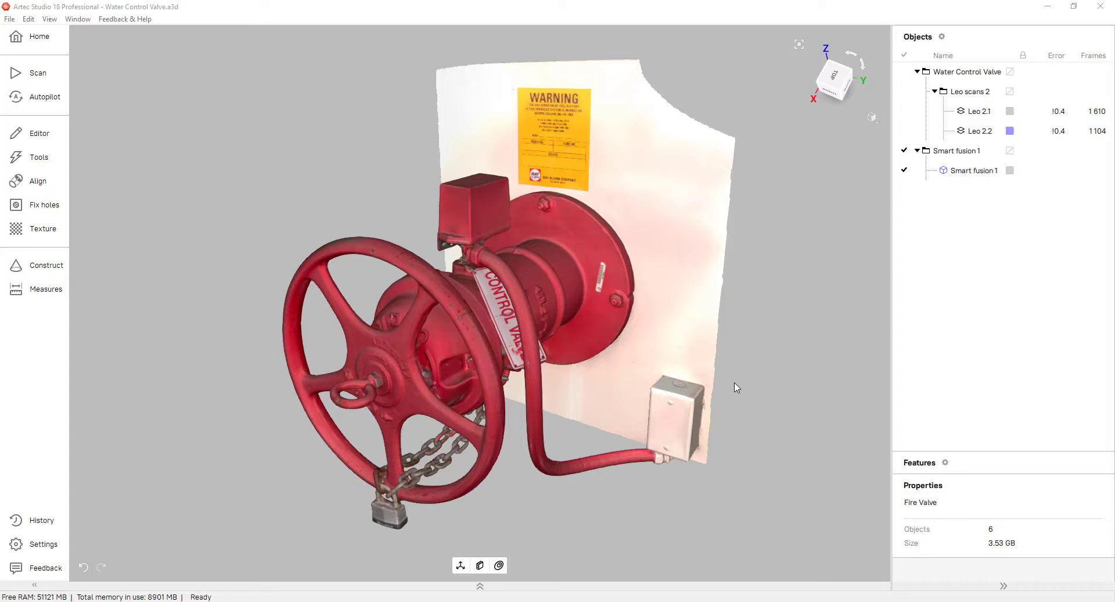
Step: Zoom and orbit around the valve model to inspect it from the warning-sign side
scroll(527, 294, up, 2)
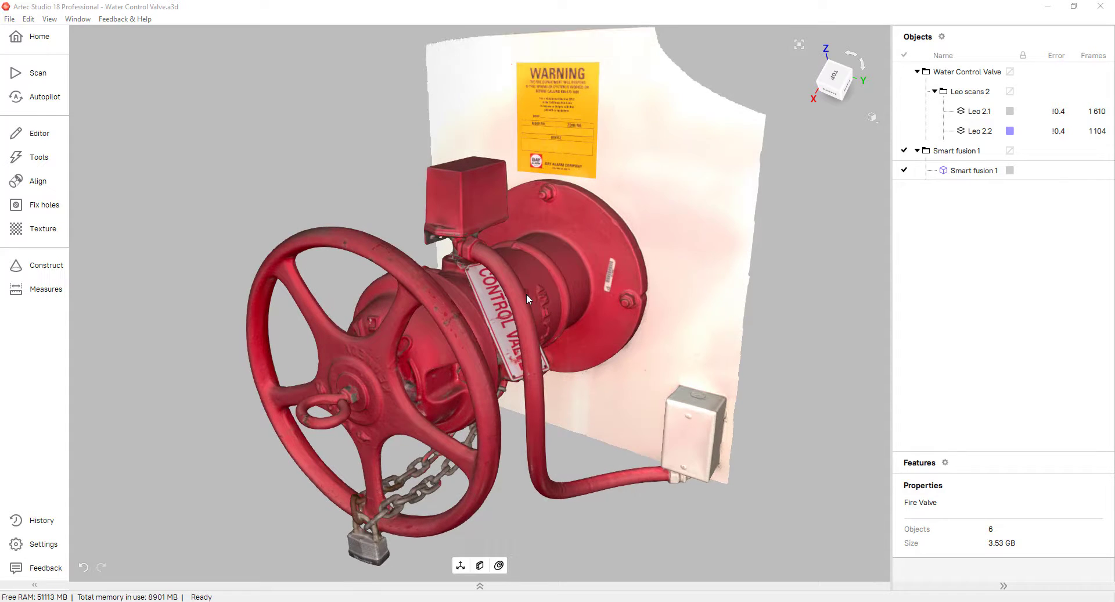
drag(526, 295, 442, 298)
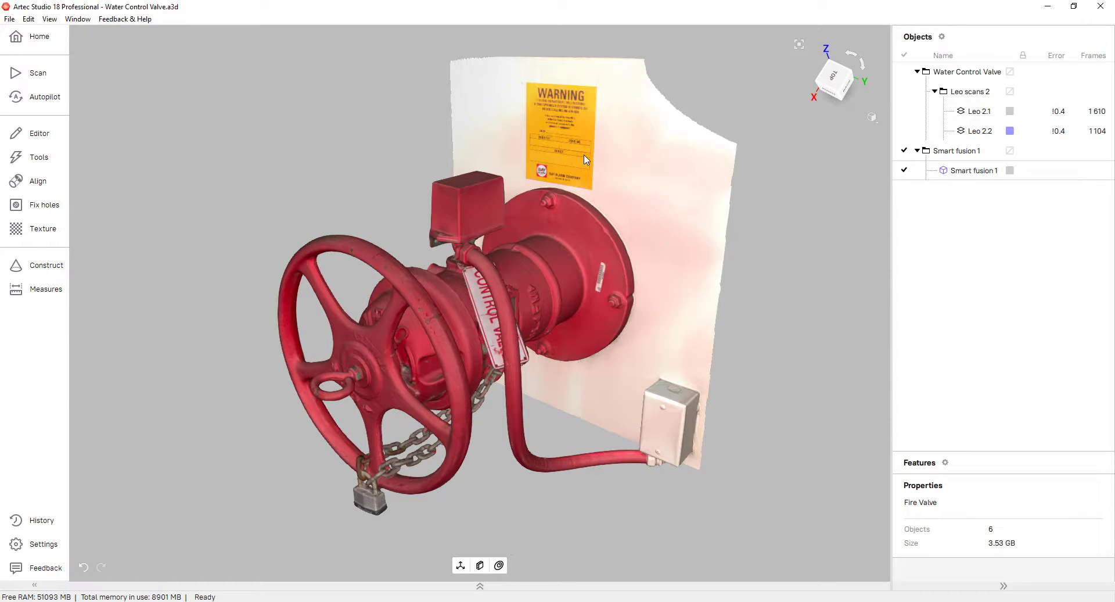
scroll(567, 125, up, 1)
scroll(563, 104, up, 8)
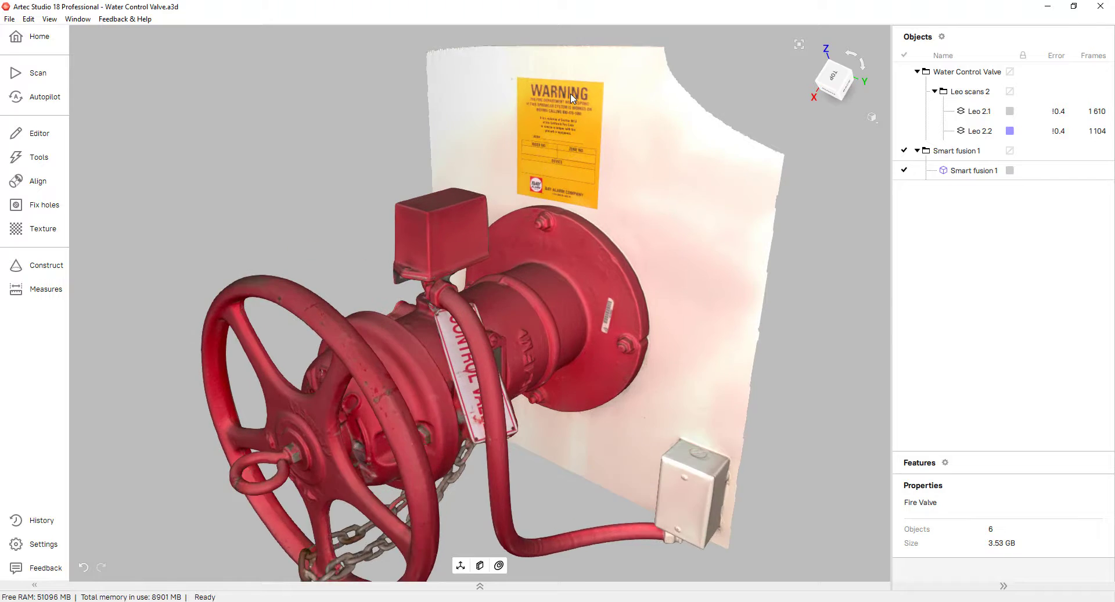
scroll(549, 108, up, 8)
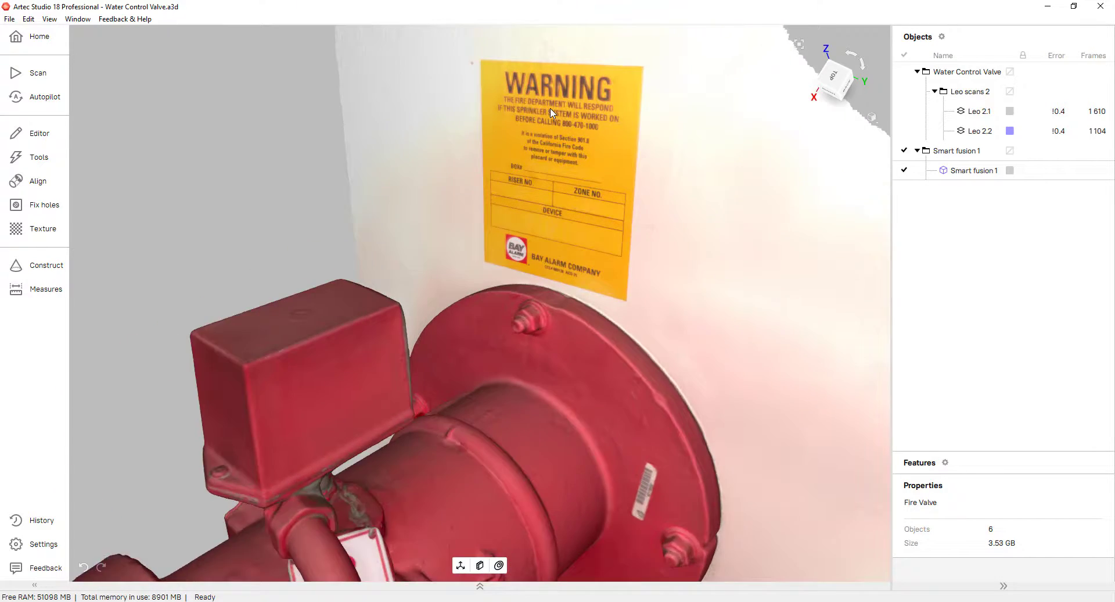
drag(498, 284, 518, 270)
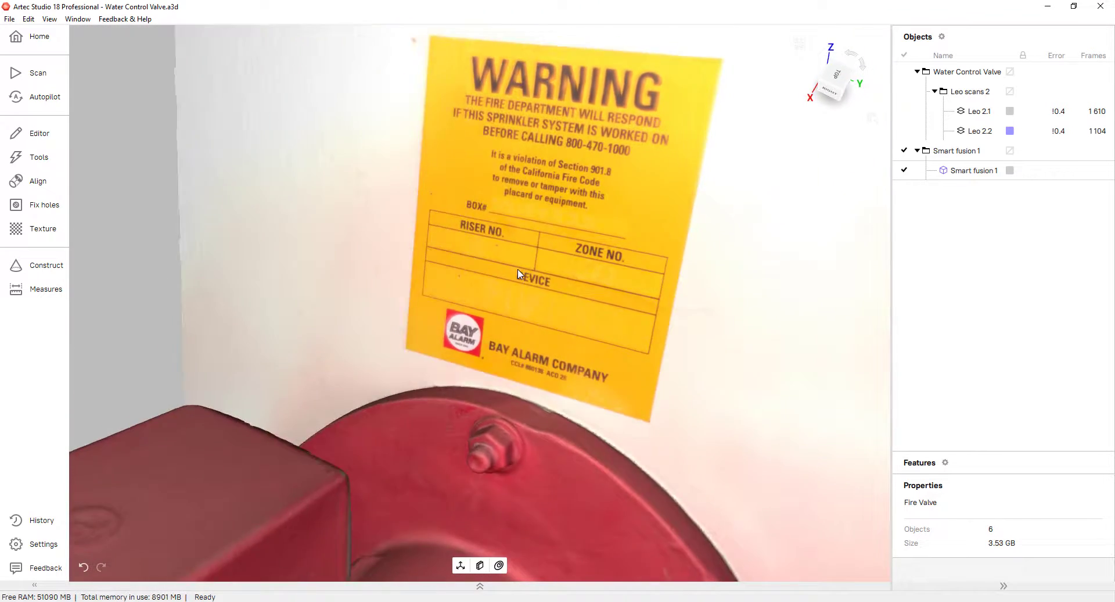
scroll(517, 269, down, 10)
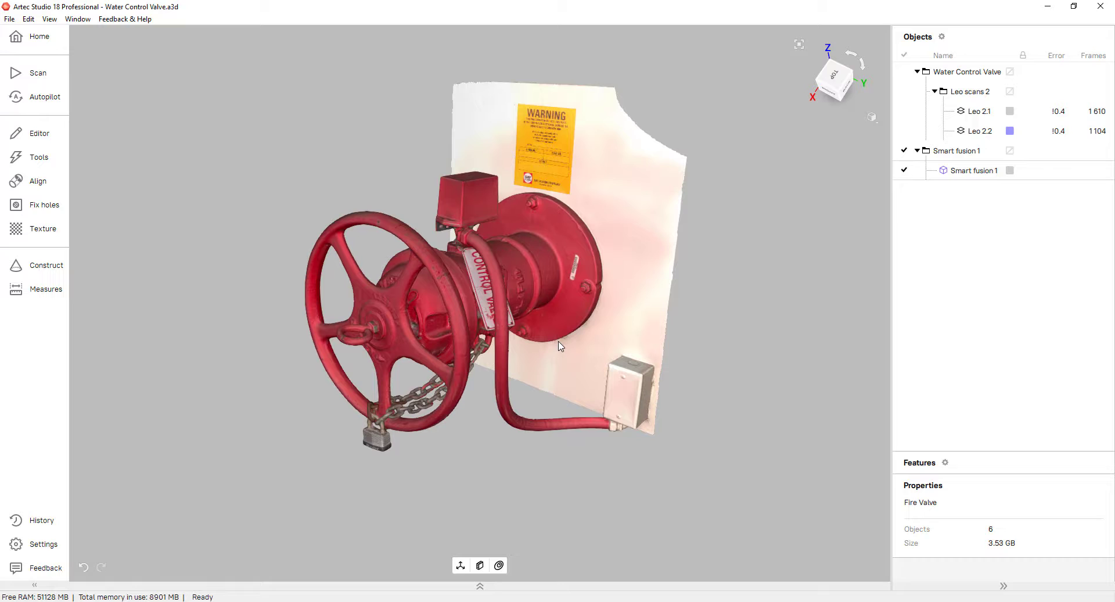
Step: In Construct > Fit, choose Cylinder as the primitive to fit
click(42, 268)
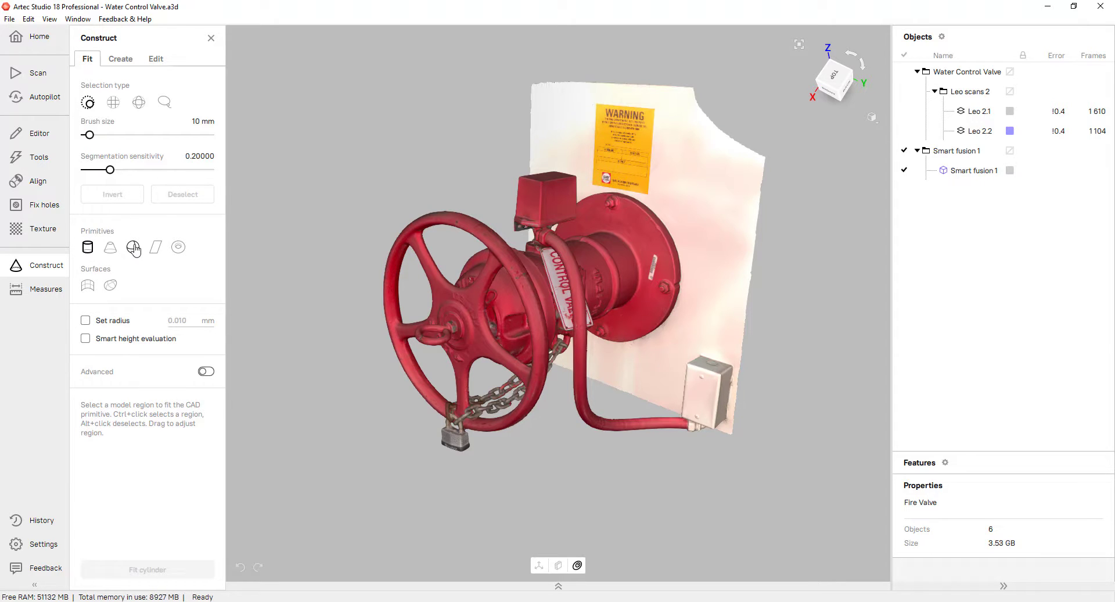
drag(566, 251, 650, 252)
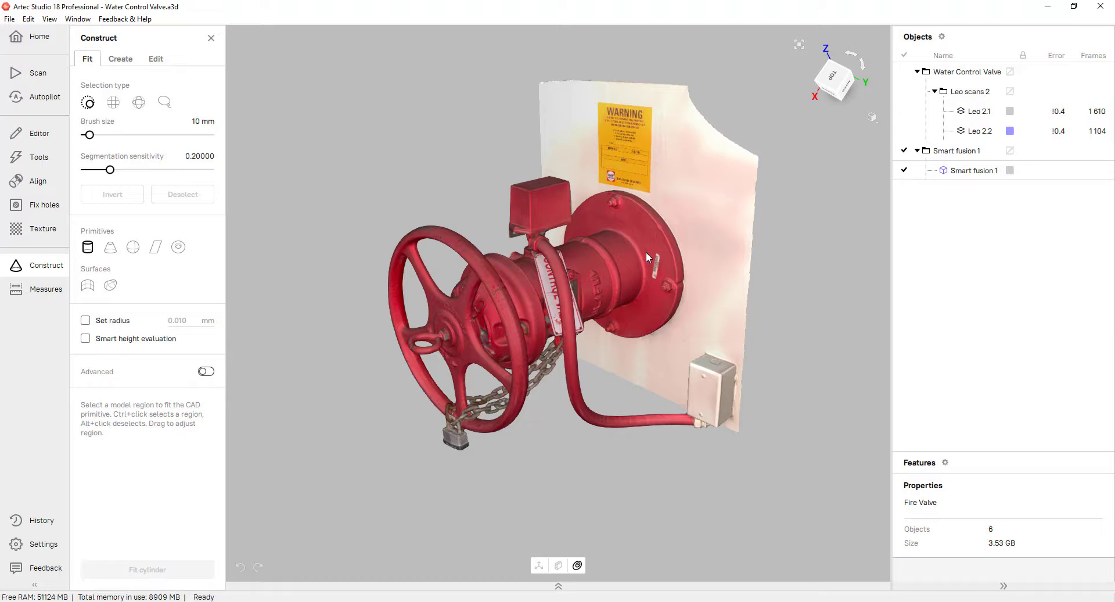
click(89, 248)
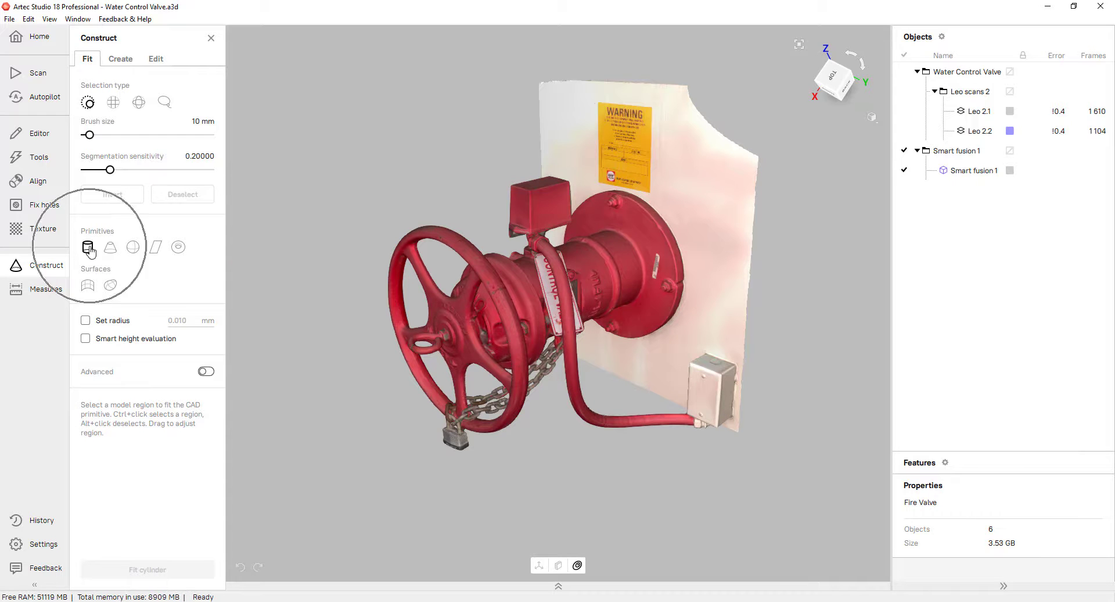
scroll(663, 270, up, 6)
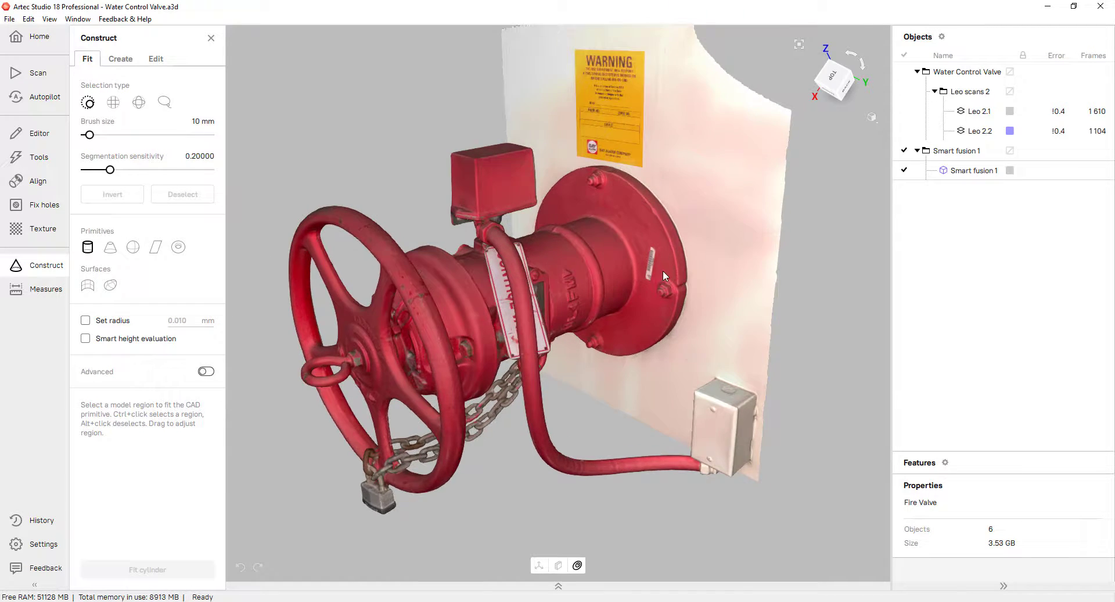
drag(660, 270, 605, 253)
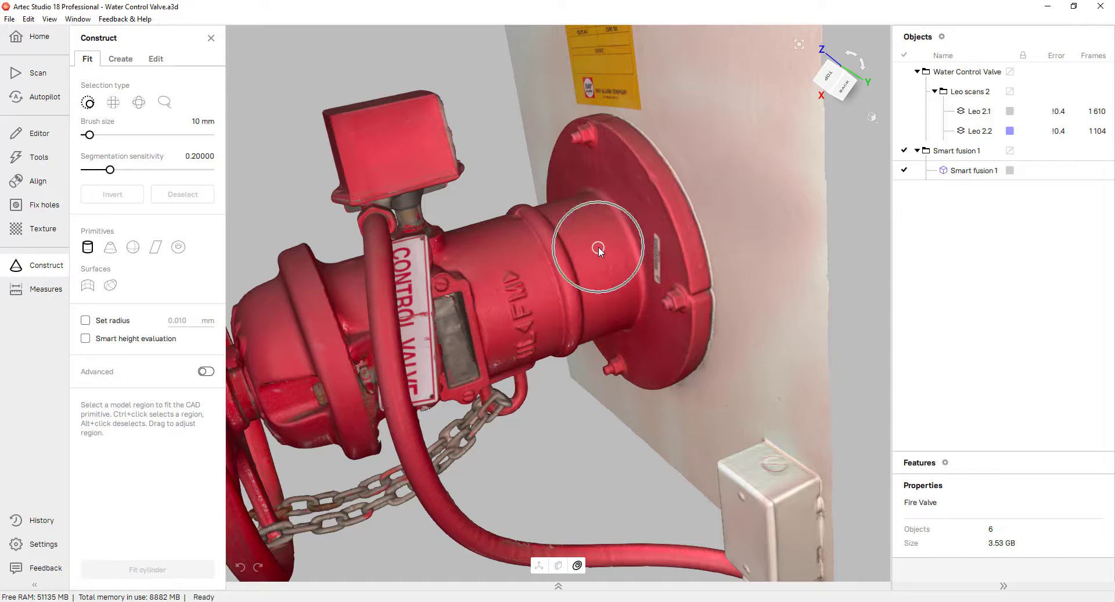
Step: Select the valve's cylindrical body beside the flange at segmentation sensitivity 0.24755
click(598, 248)
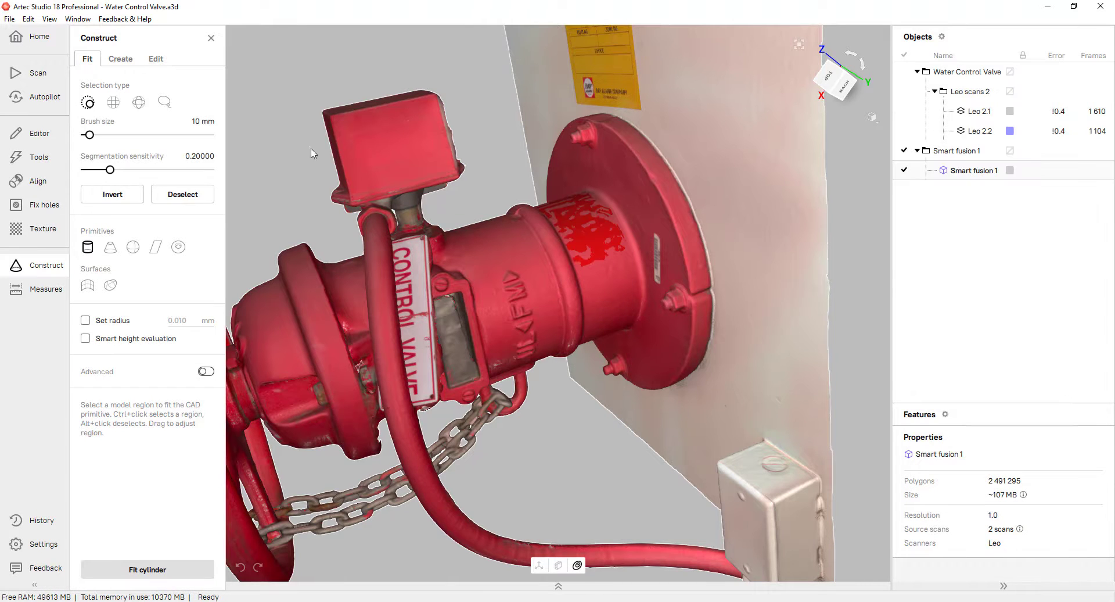
click(117, 170)
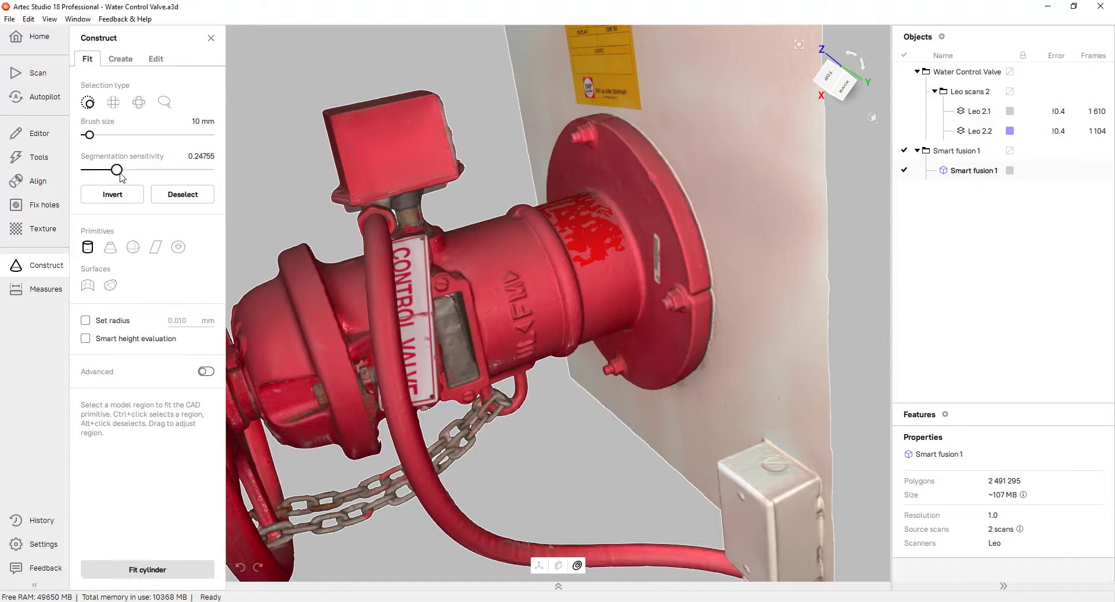
ctrl+click(612, 309)
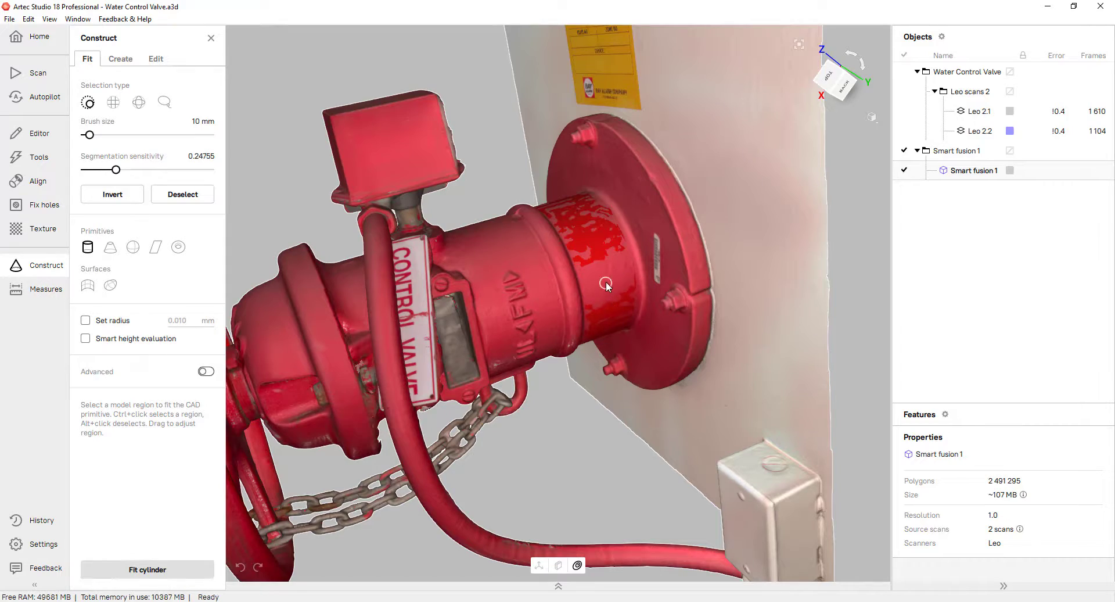
drag(582, 302, 340, 177)
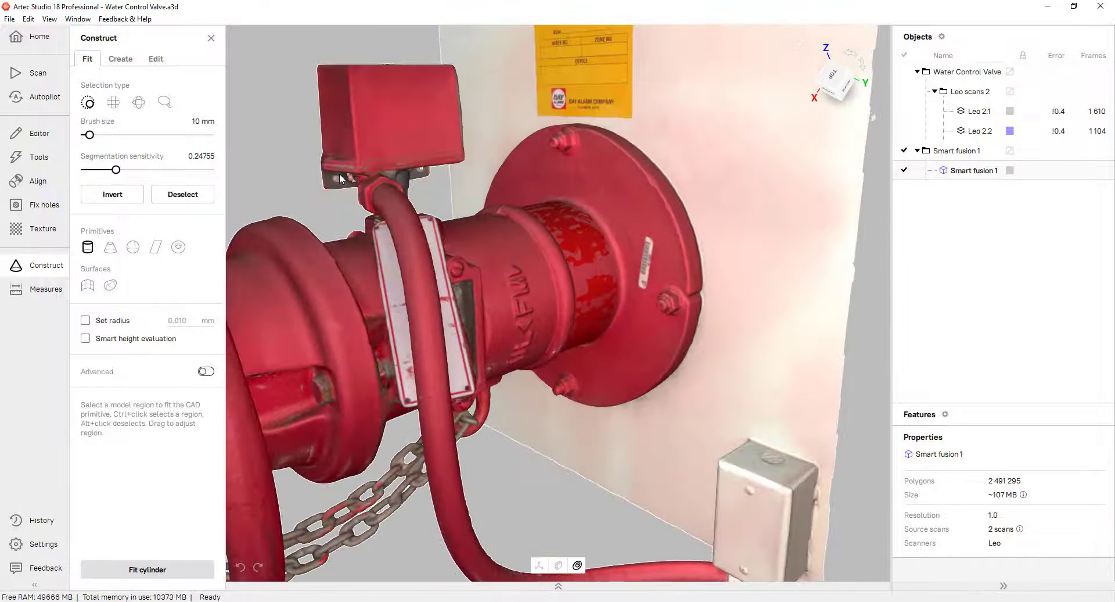
Step: Fit Cylinder 1 to the body, then select the backing wall panel for a Plane fit
click(142, 572)
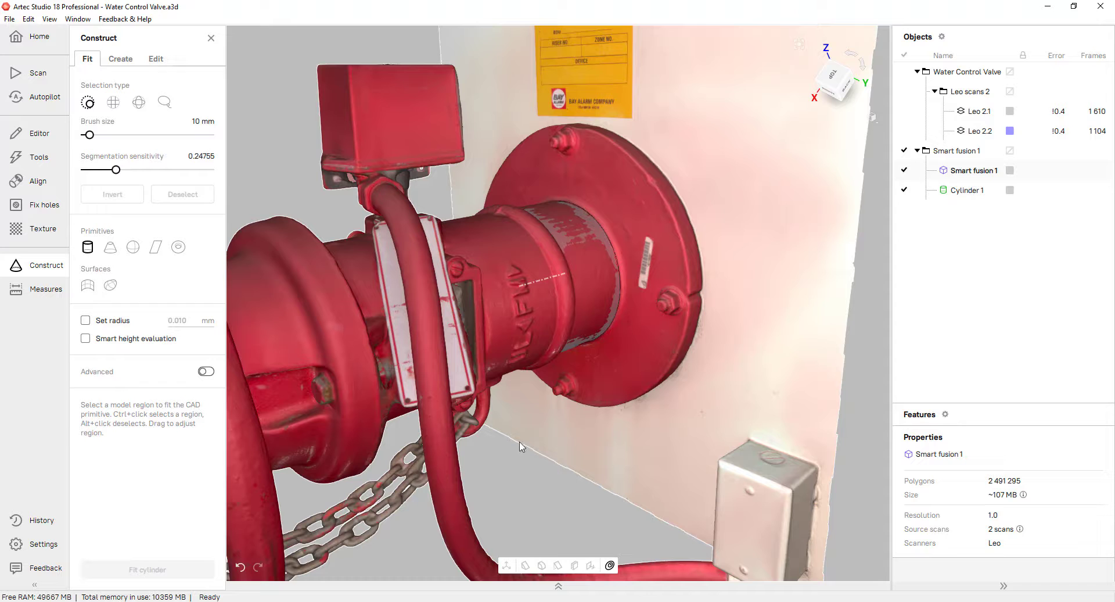
click(156, 247)
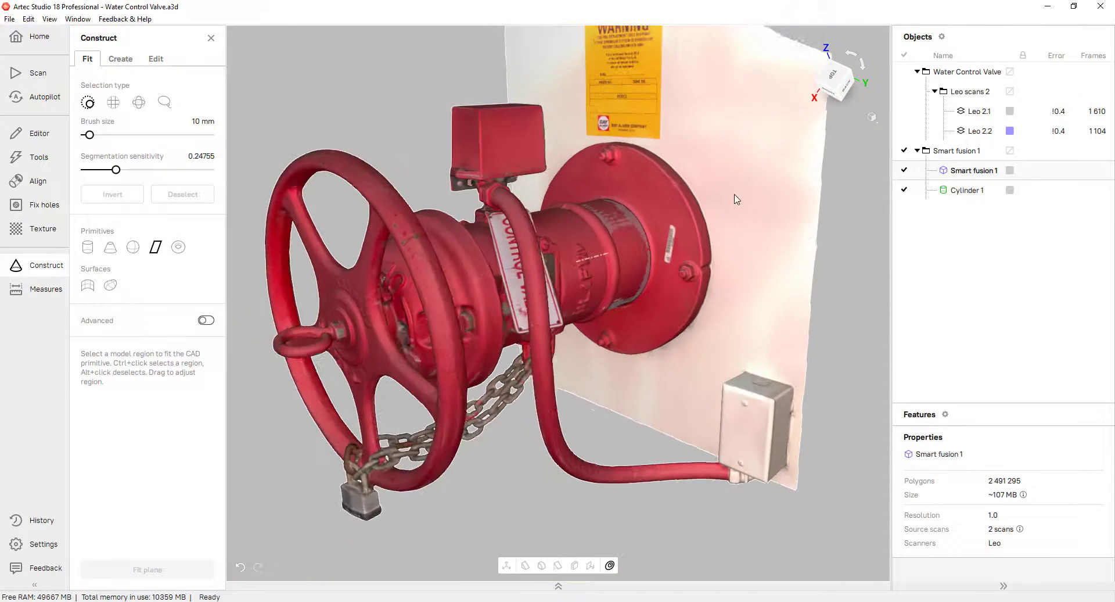
scroll(736, 199, down, 3)
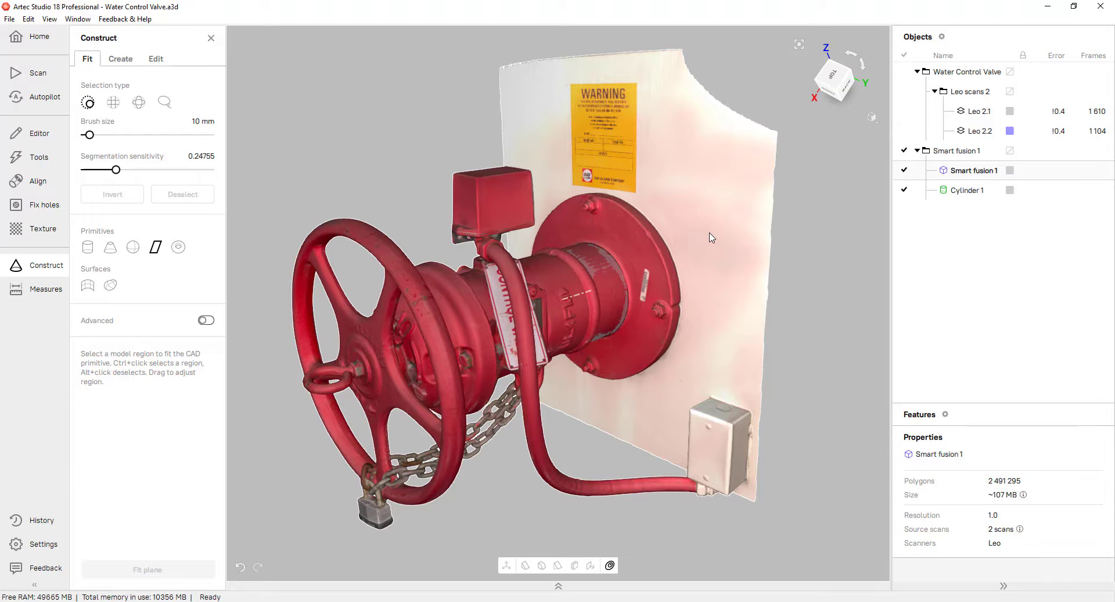
ctrl+click(707, 231)
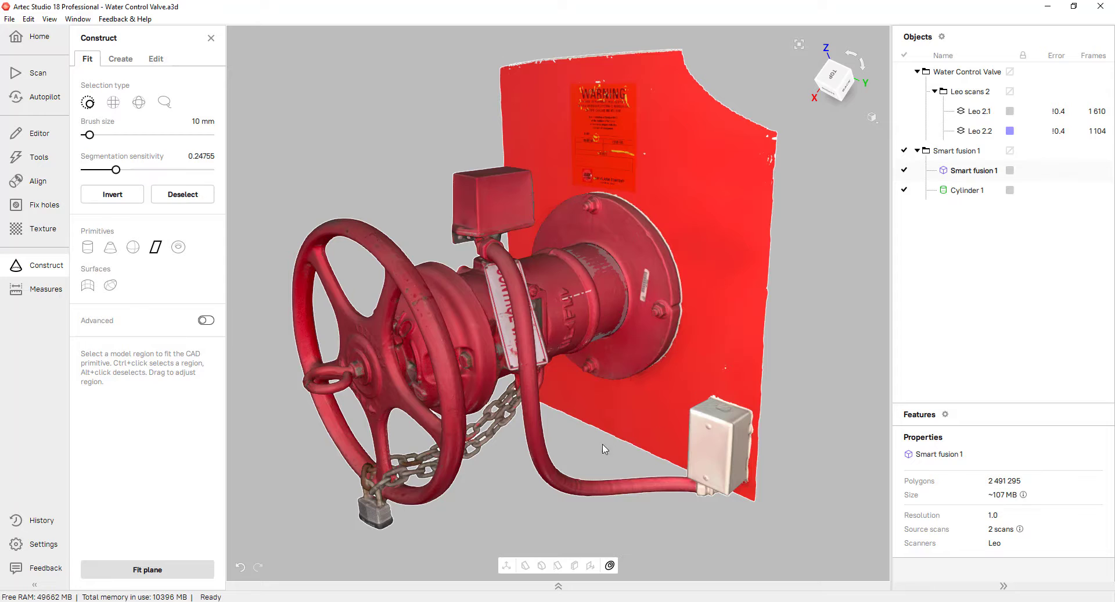
Step: Fit Plane 1 to the wall, then mark the red box's flat top face
click(147, 570)
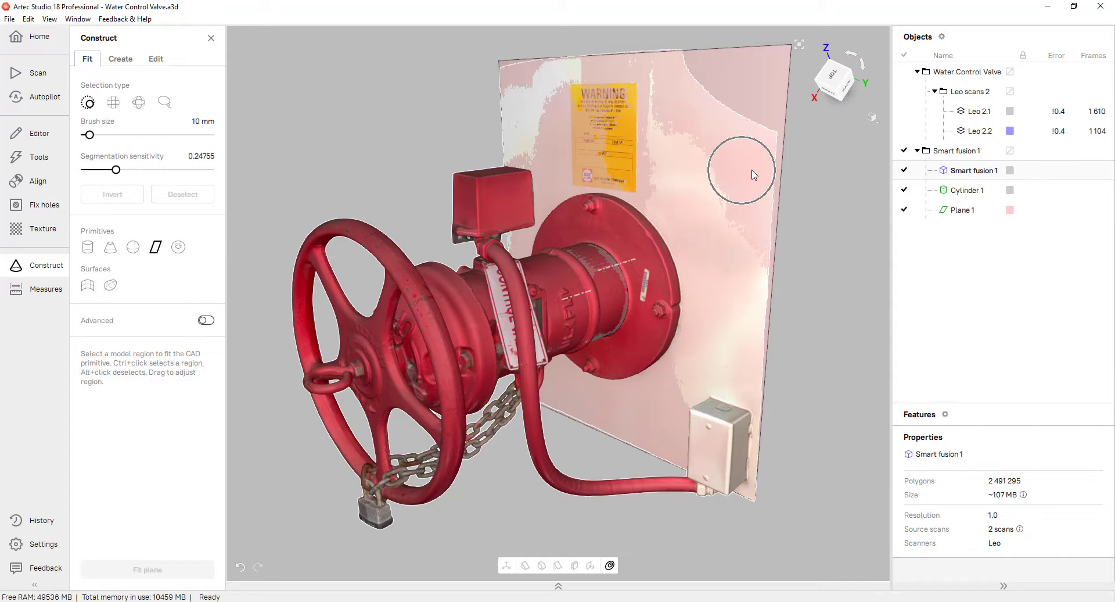
click(951, 219)
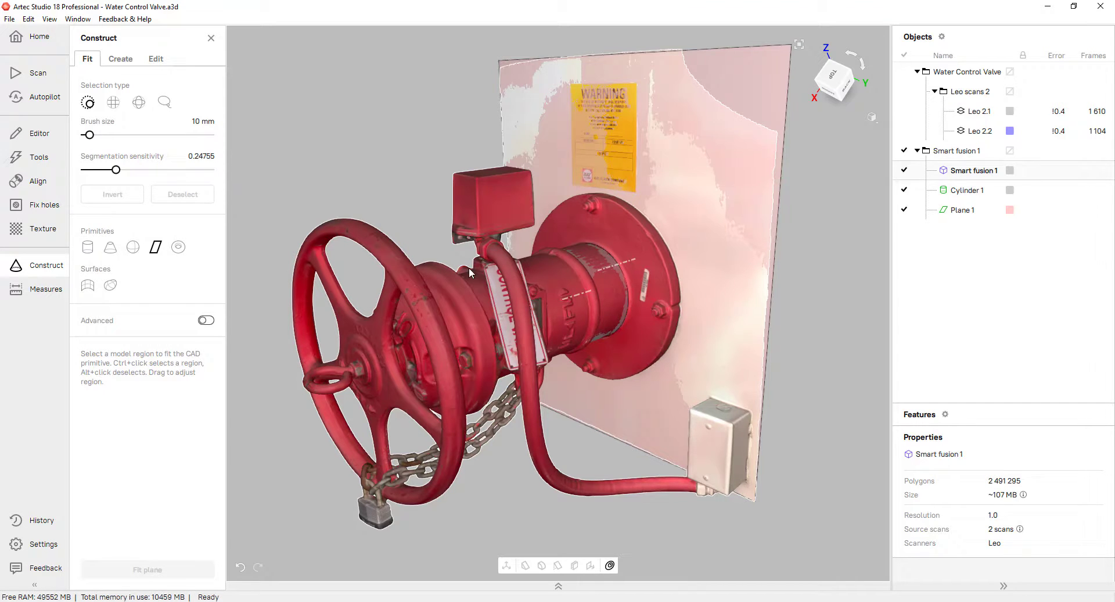
drag(469, 268, 473, 332)
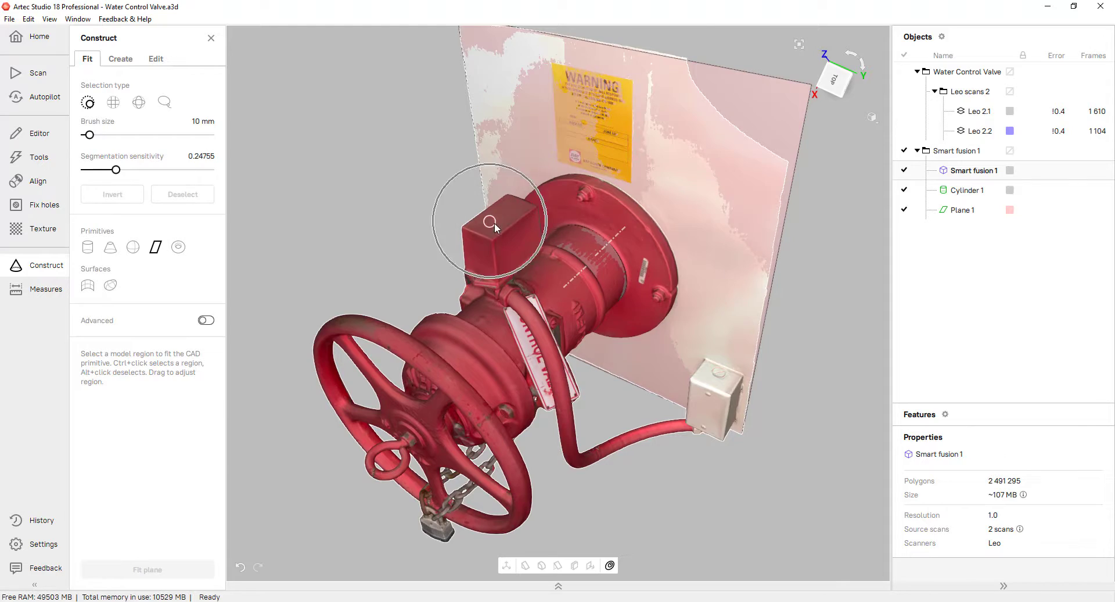
scroll(494, 222, up, 3)
mouse_move(494, 222)
mouse_down()
mouse_move(525, 340)
mouse_move(534, 307)
mouse_up()
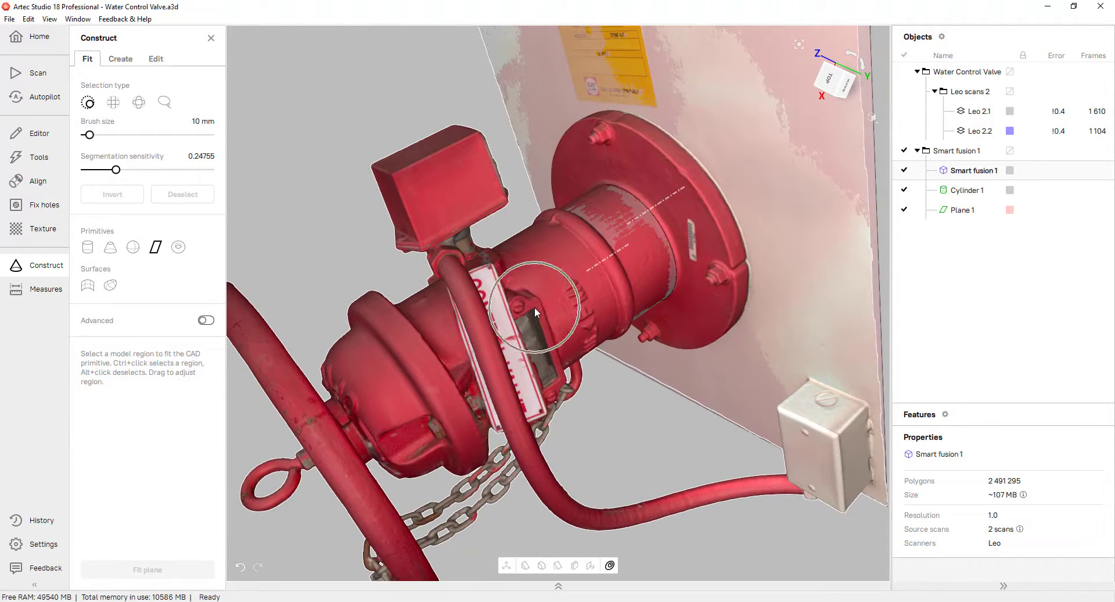
drag(444, 311, 553, 278)
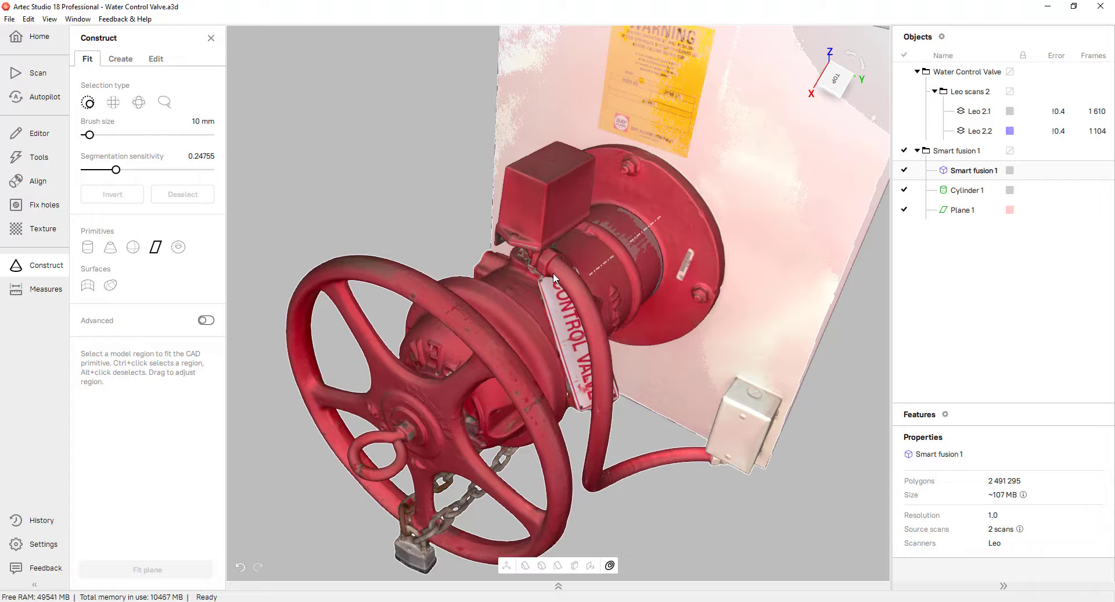
ctrl+click(544, 167)
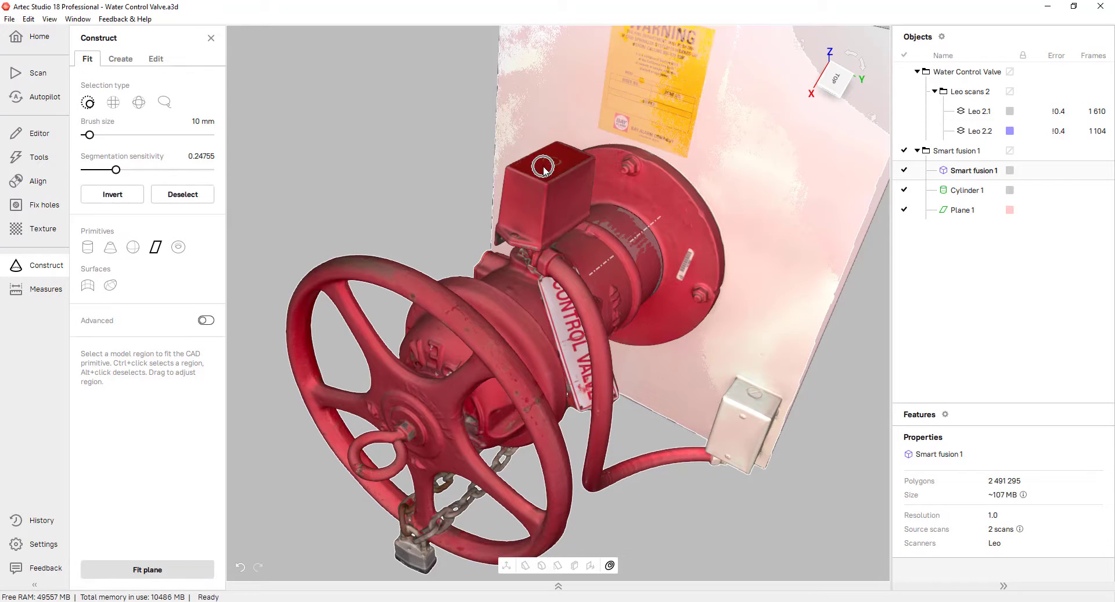
scroll(542, 165, up, 5)
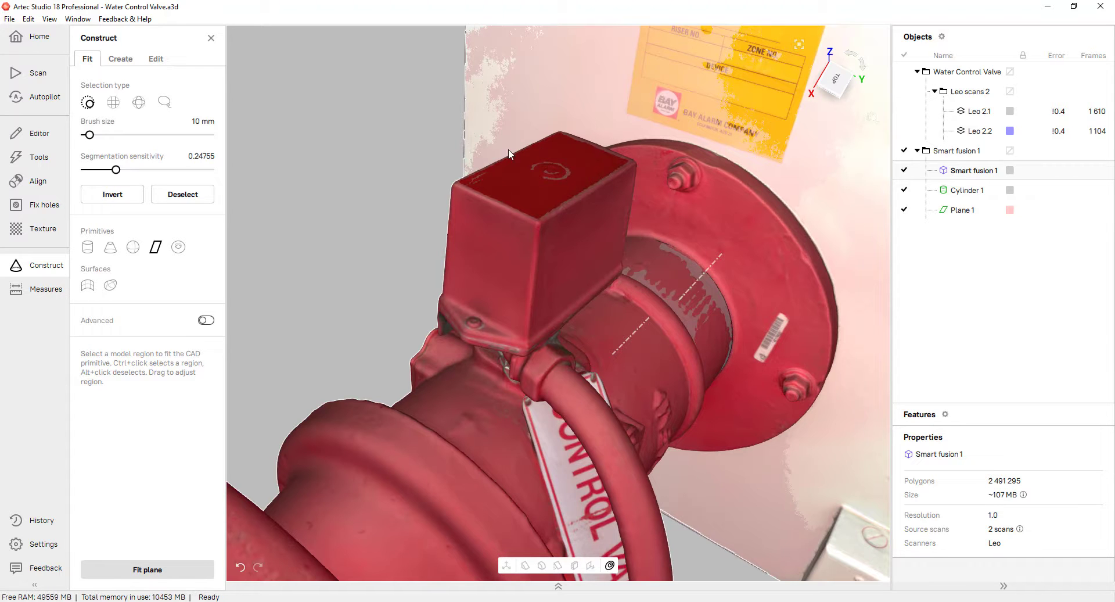
Step: Fit Plane 2 to the red box's top face and show the Editor tools
click(148, 572)
scroll(506, 381, down, 6)
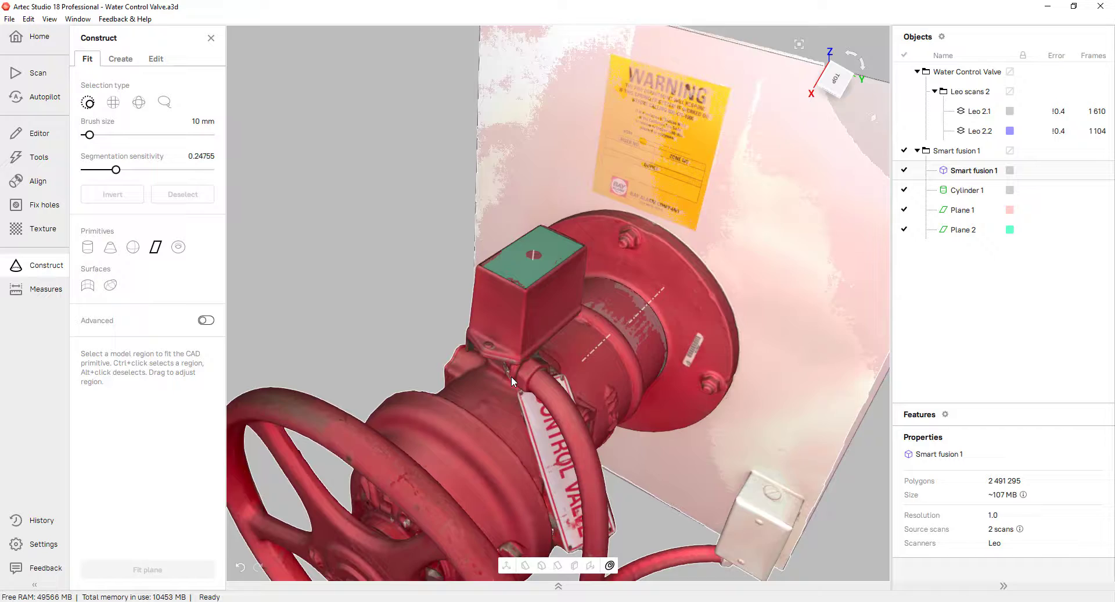
scroll(514, 375, up, 6)
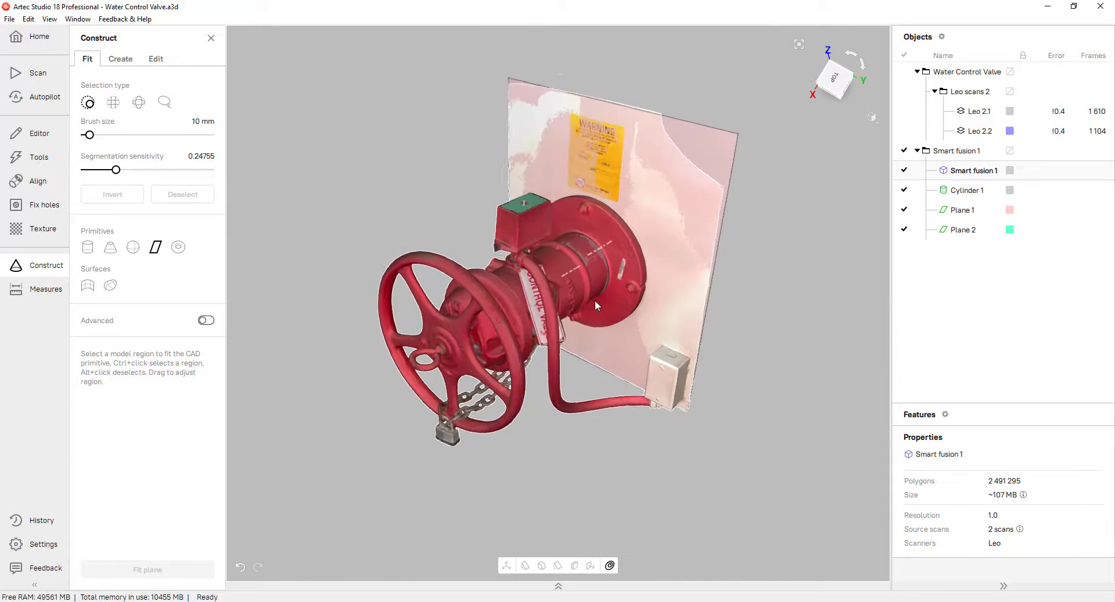
click(38, 134)
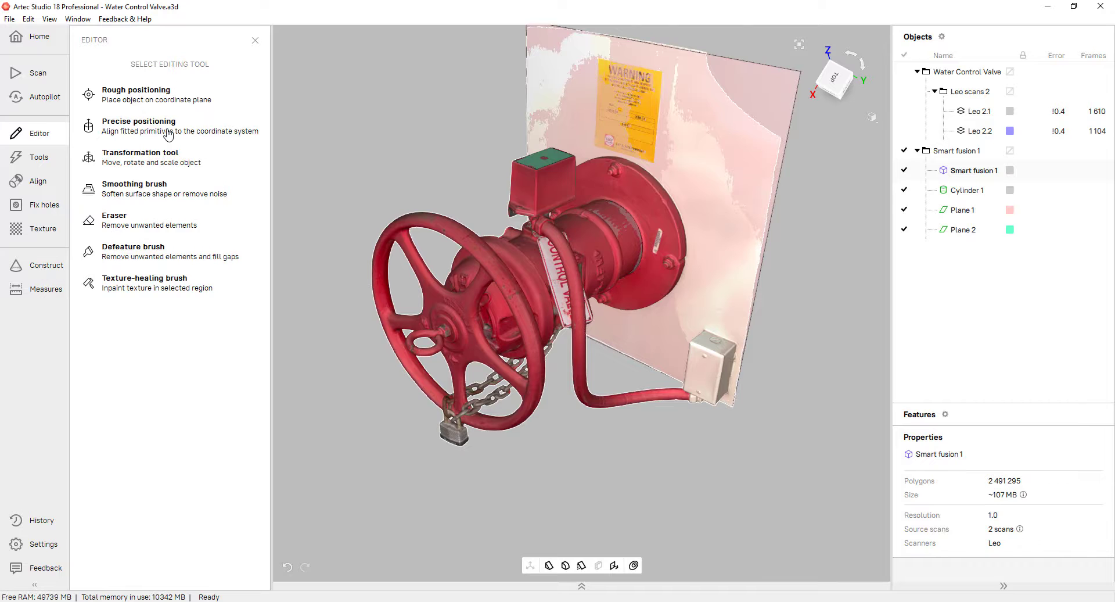
Step: In Precise positioning, move Cylinder 1 to the origin
click(165, 133)
click(115, 153)
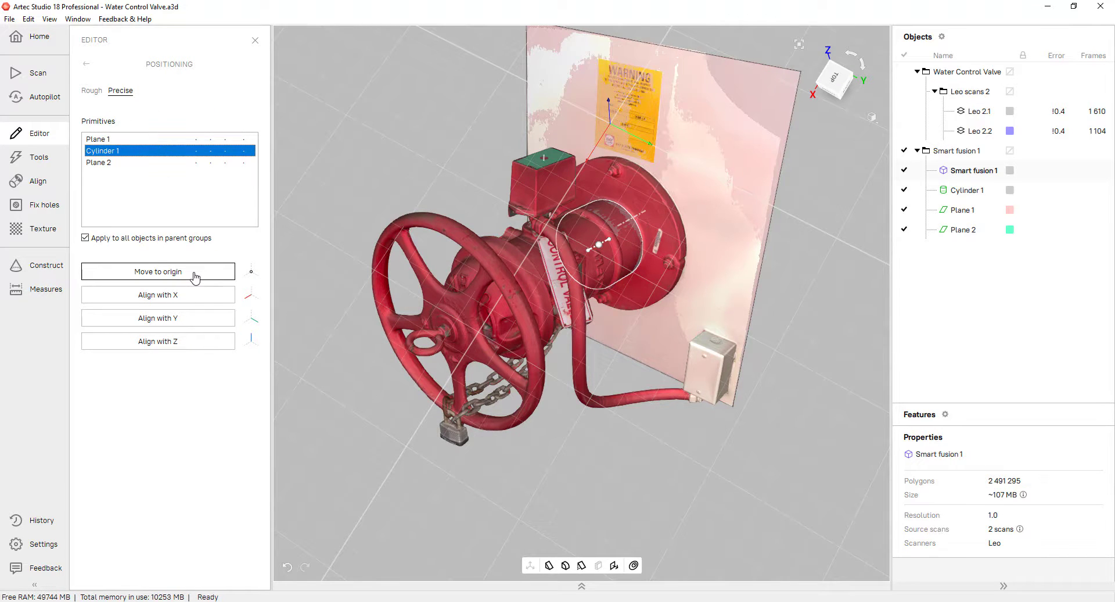
click(196, 274)
drag(799, 242, 564, 282)
Step: Align Plane 1 with XOY and invert its direction
click(127, 139)
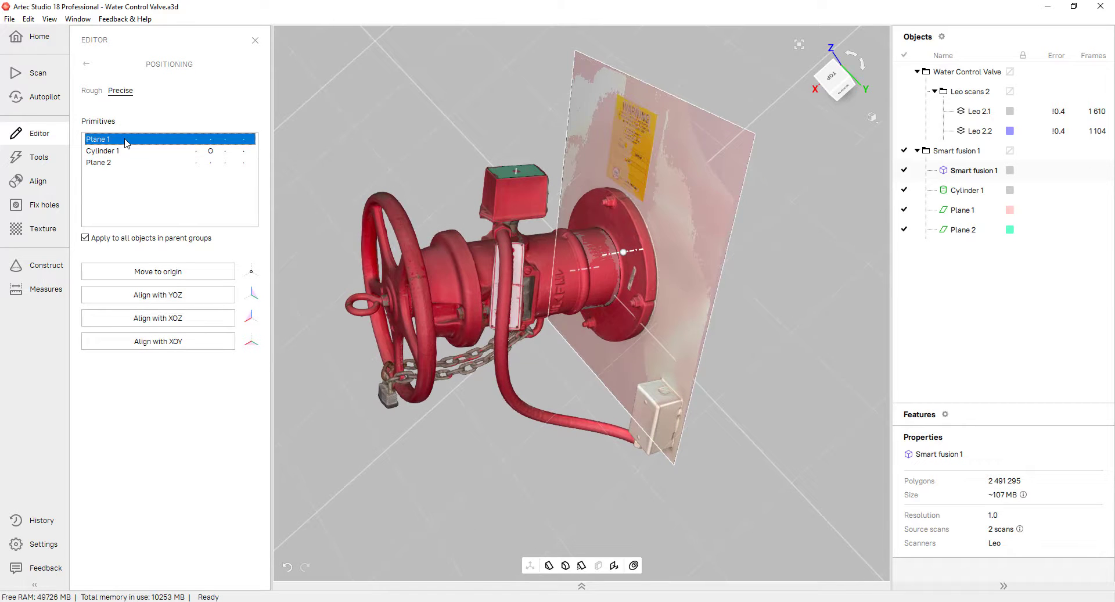
click(182, 342)
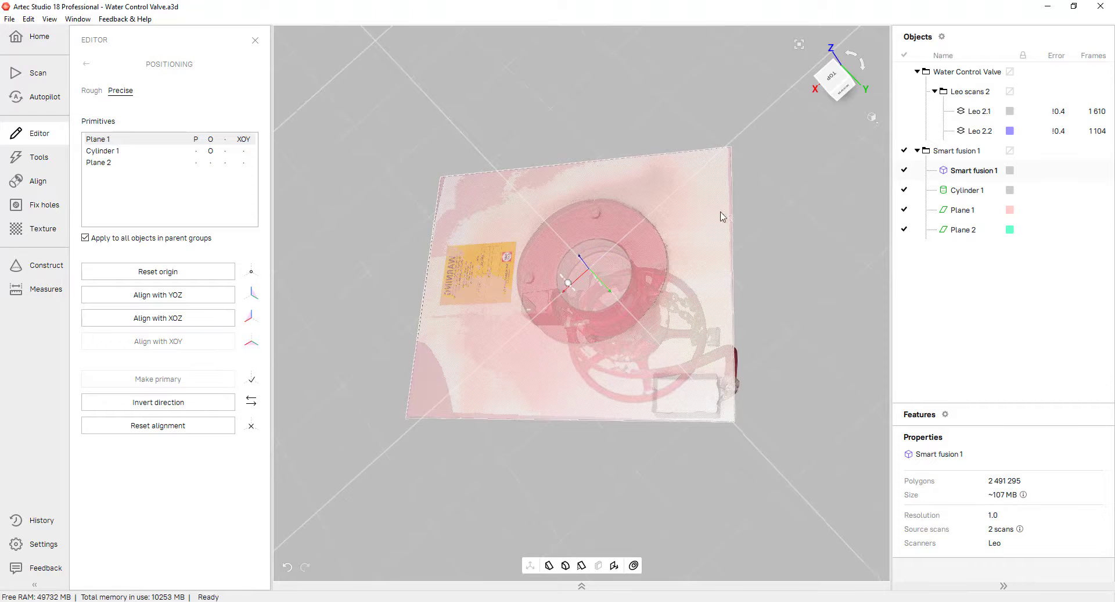
drag(722, 214, 579, 283)
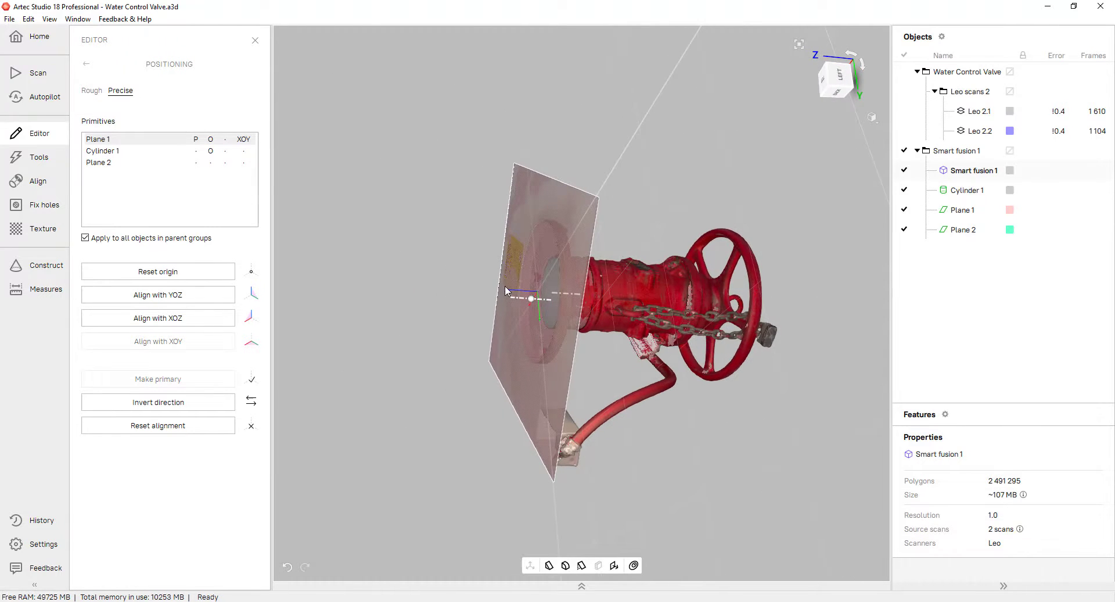
drag(505, 290, 540, 307)
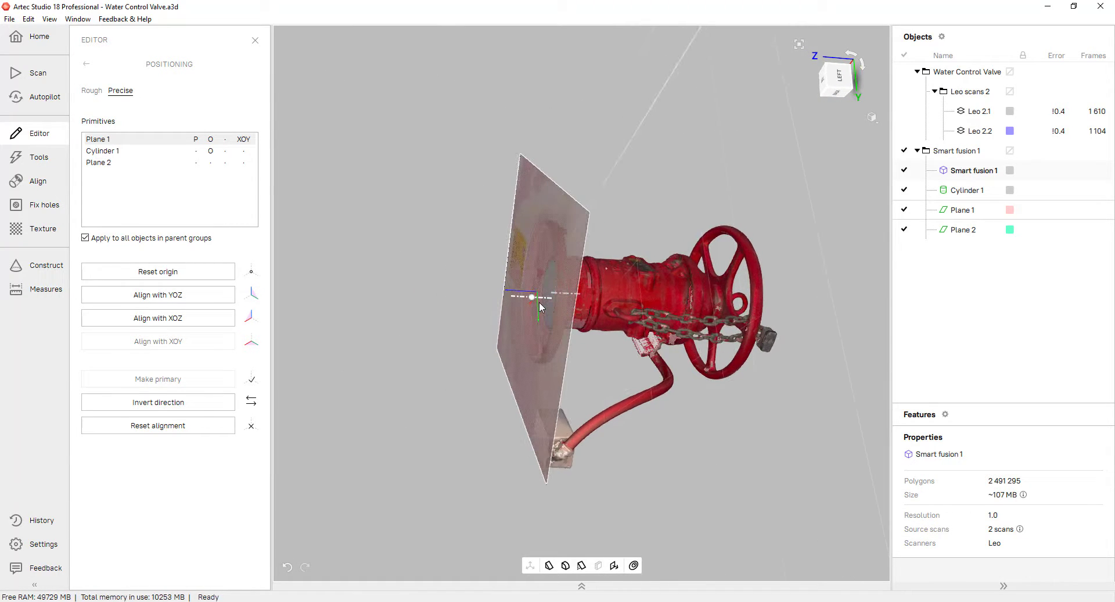
click(193, 407)
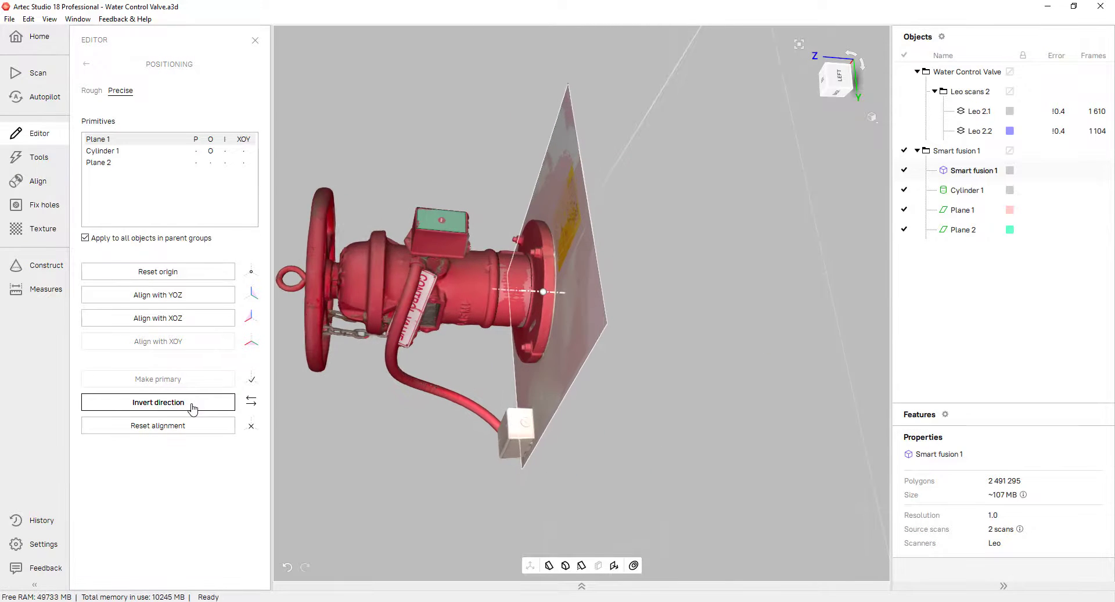
drag(641, 230, 577, 252)
Step: Align Plane 2 with XOZ and invert its direction so the box sits on top
click(112, 164)
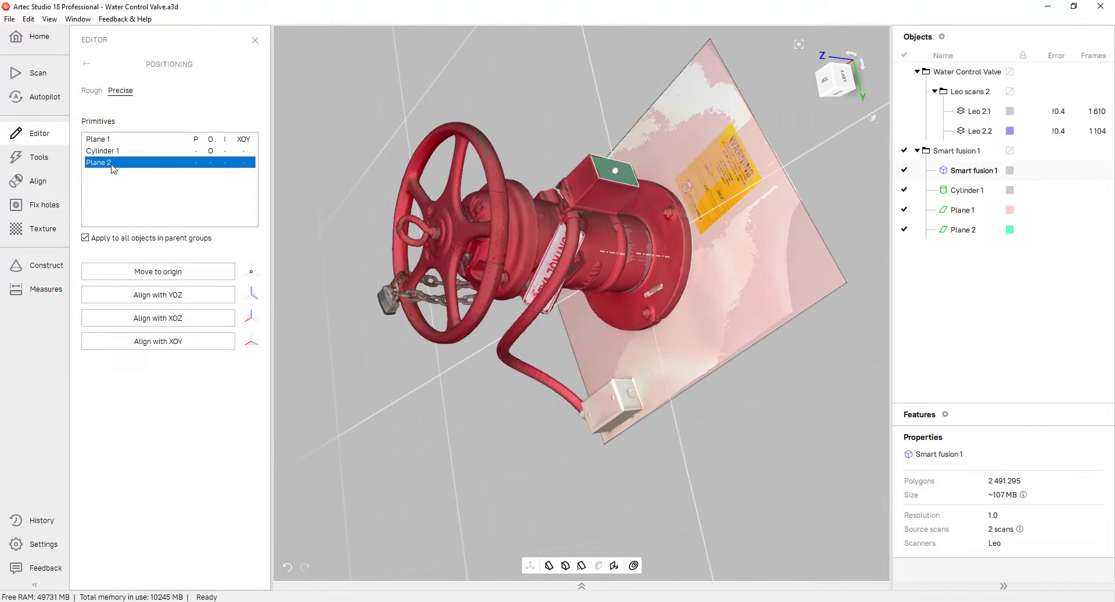
click(136, 164)
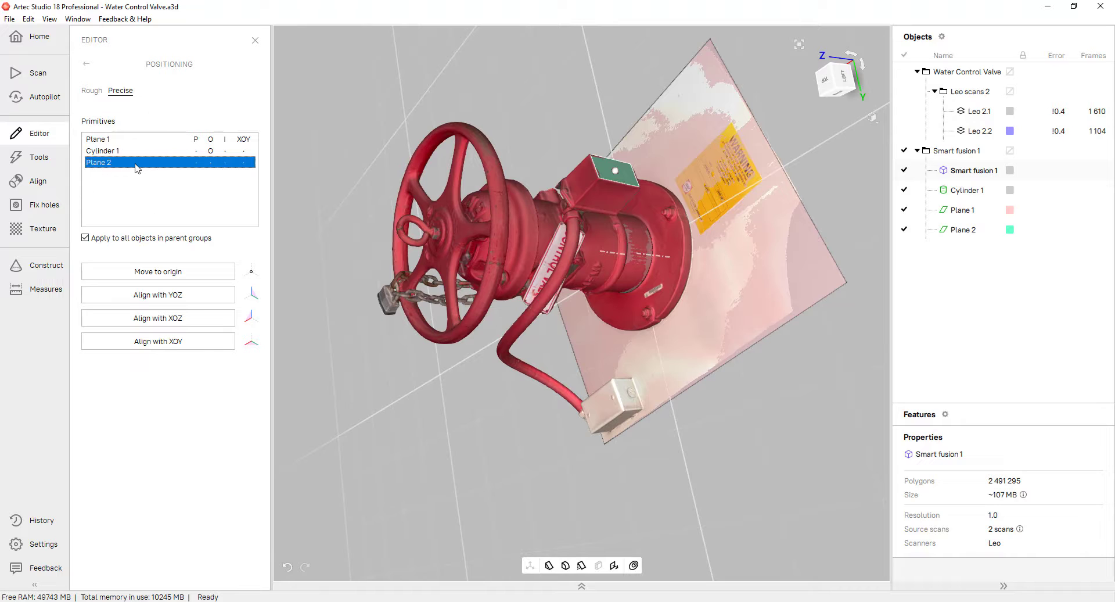
click(199, 324)
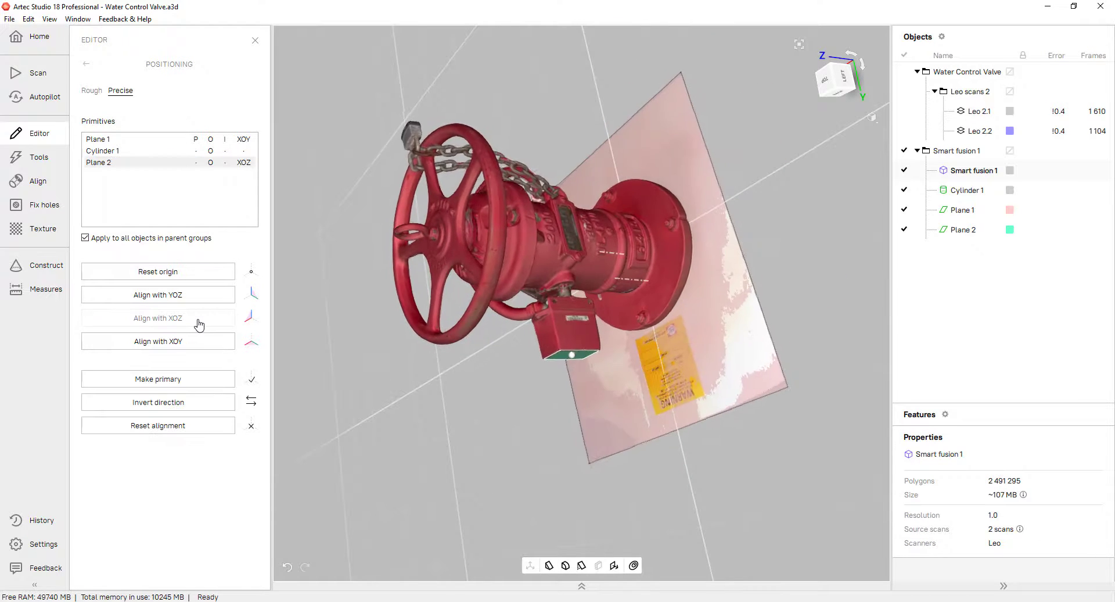
click(177, 404)
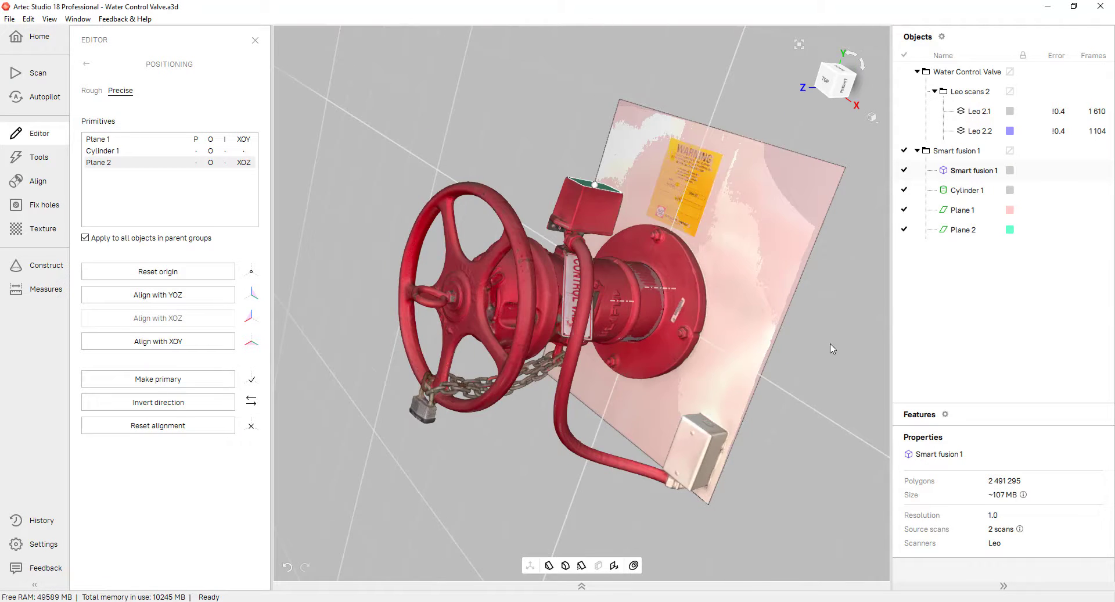
Step: Check the upright valve from several angles and close the positioning editor
drag(838, 351, 668, 307)
scroll(655, 299, up, 5)
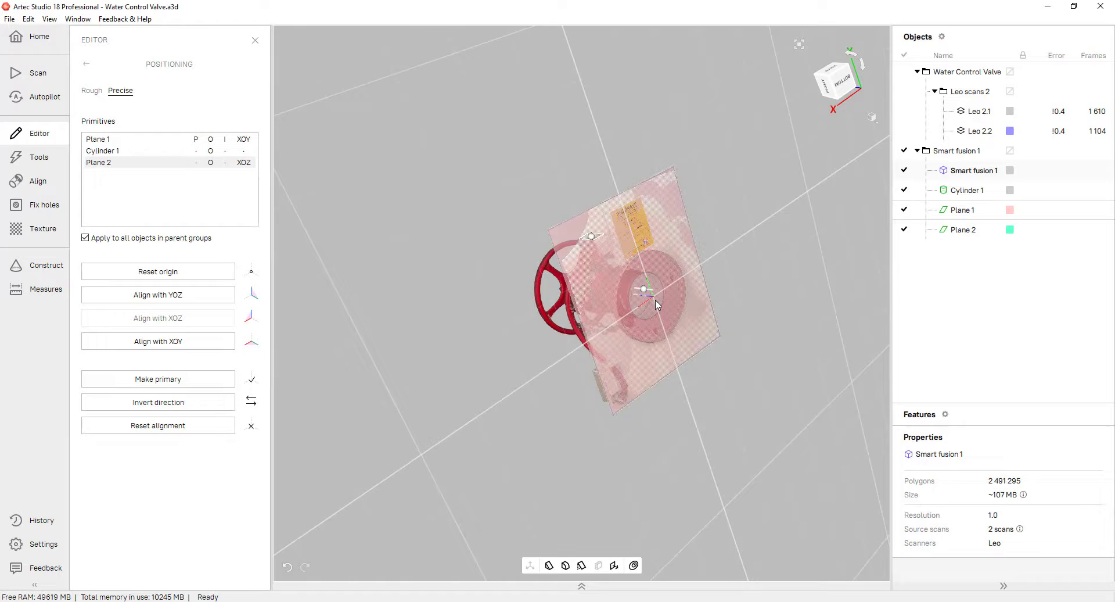
scroll(656, 303, down, 5)
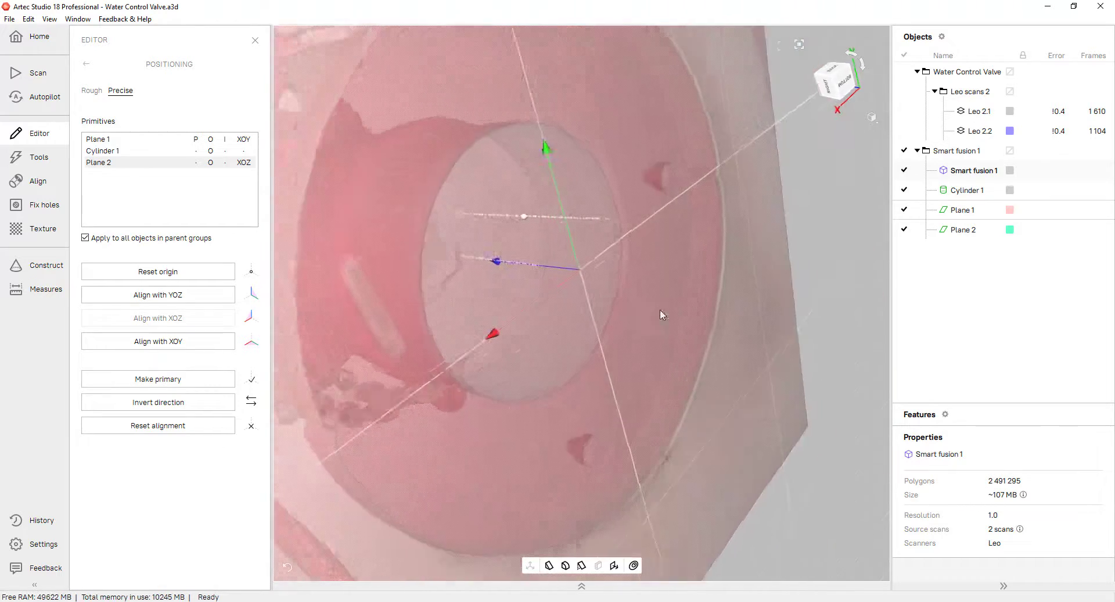
drag(660, 309, 563, 395)
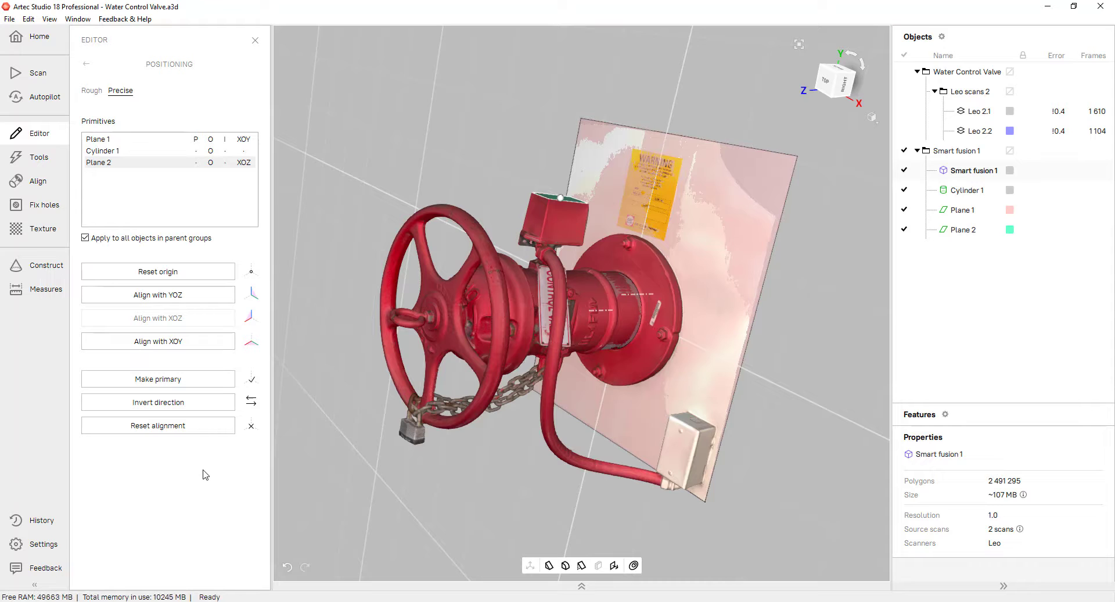
click(158, 426)
click(255, 40)
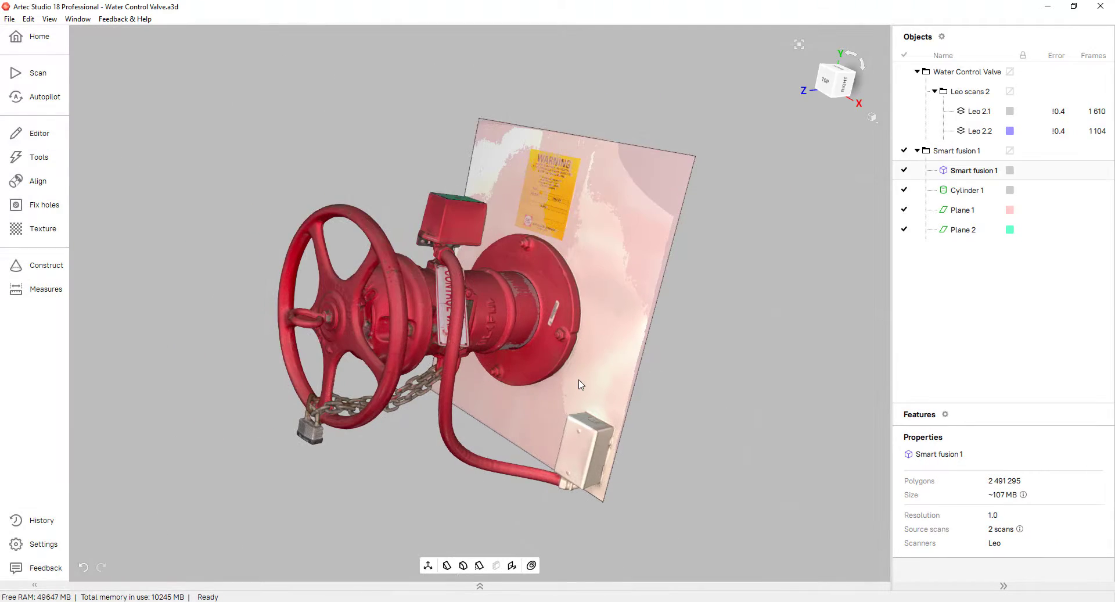